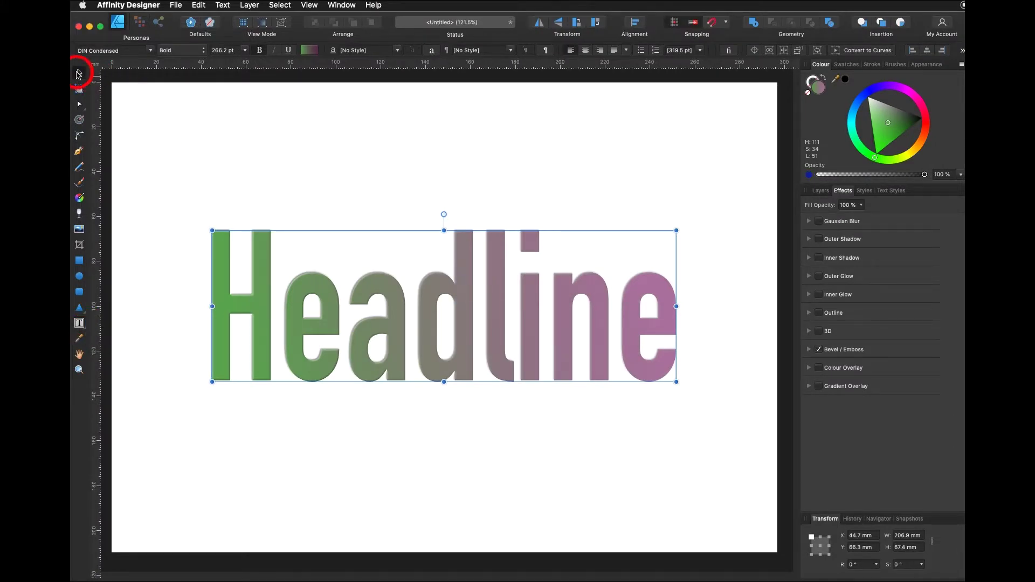
Scale the gradient Headline text down to about 168 pt and move it to the page's top-left
{"action": "left_click", "coordinate": [79, 74]}
{"action": "left_click_drag", "start_coordinate": [213, 382], "coordinate": [427, 221]}
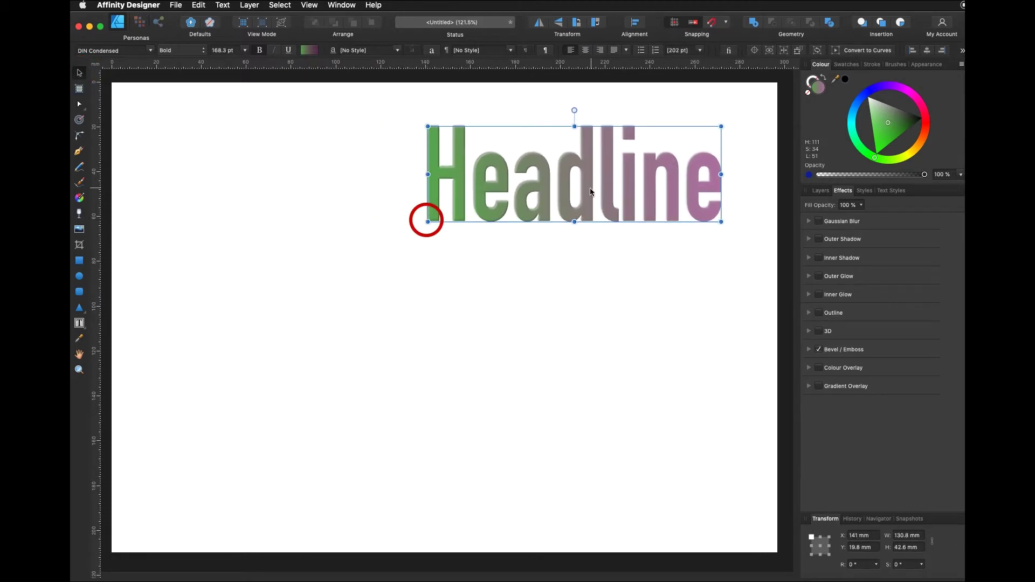
{"action": "left_click_drag", "start_coordinate": [591, 192], "coordinate": [333, 194]}
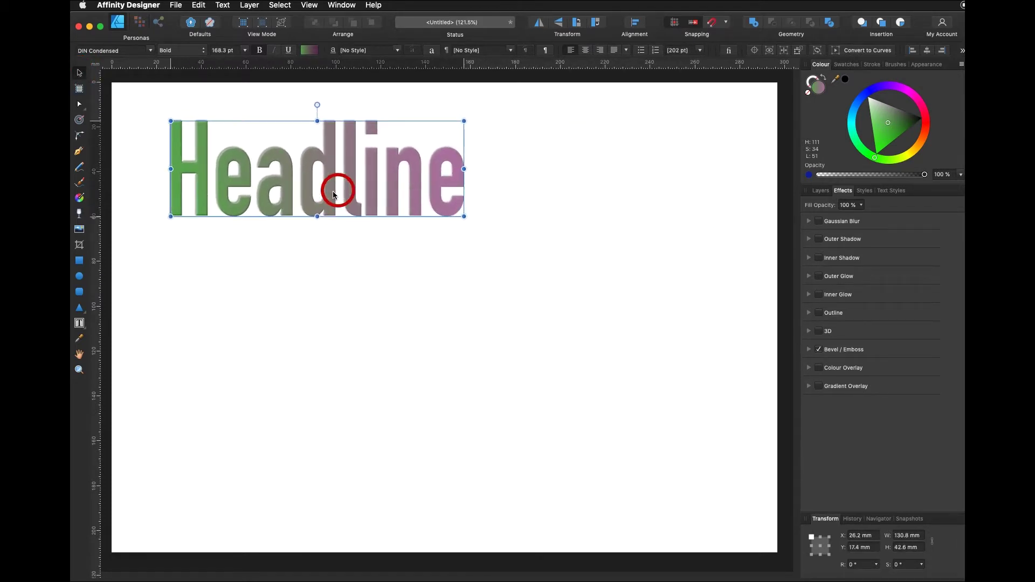
{"action": "left_click", "coordinate": [350, 319]}
{"action": "left_click", "coordinate": [81, 325]}
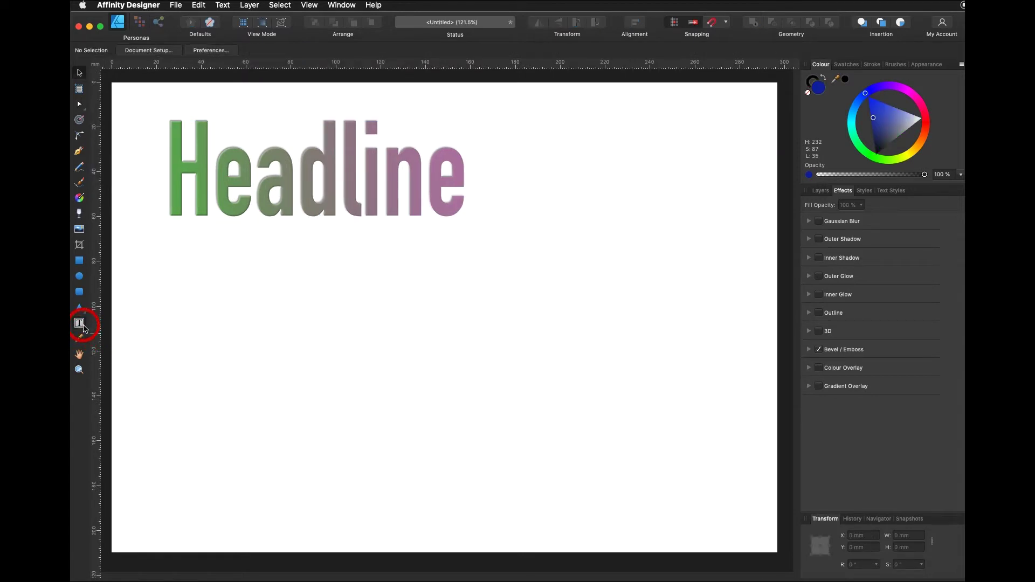
Draw a text frame below the Headline and resize it to 73.9 × 97.1 mm, unslanted
{"action": "left_click_drag", "start_coordinate": [85, 328], "coordinate": [148, 342]}
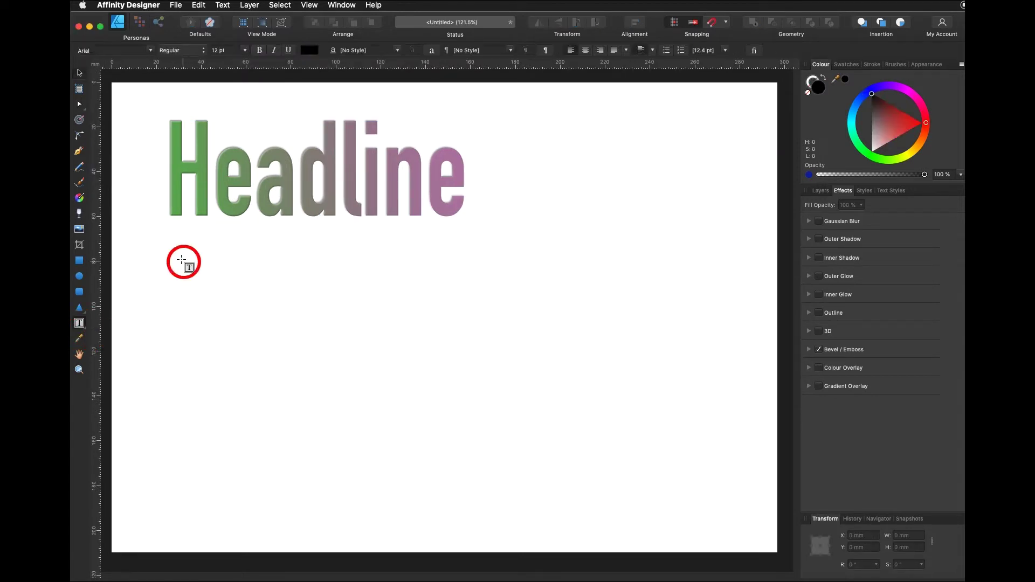
{"action": "left_click_drag", "start_coordinate": [171, 234], "coordinate": [382, 493]}
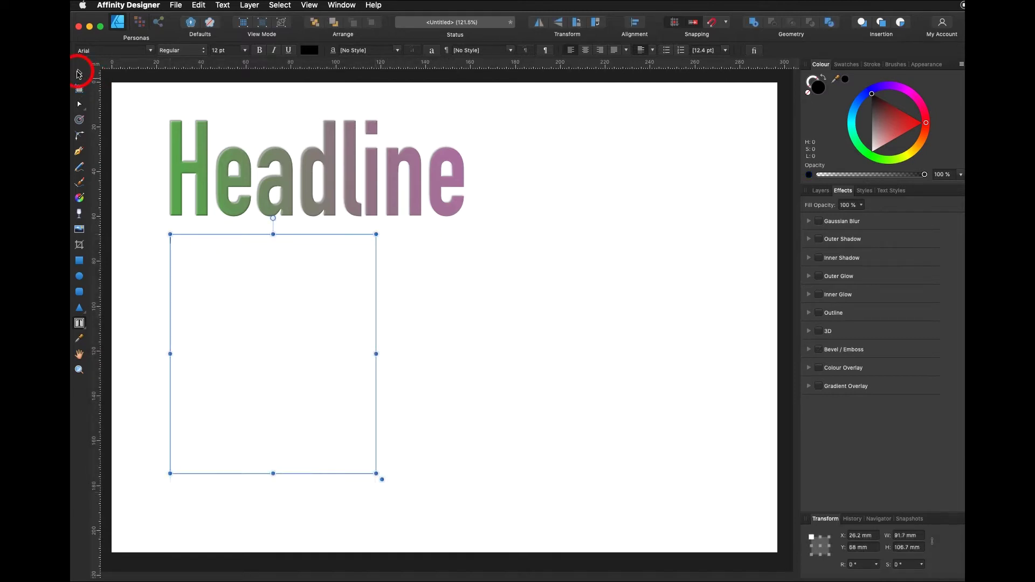
{"action": "left_click", "coordinate": [79, 74]}
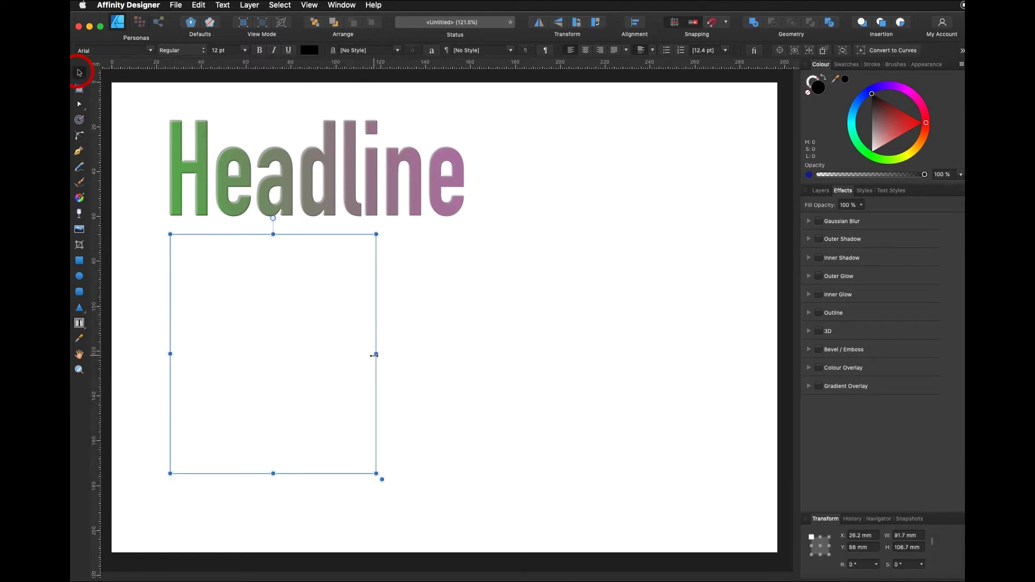
{"action": "left_click_drag", "start_coordinate": [375, 355], "coordinate": [334, 358]}
{"action": "left_click_drag", "start_coordinate": [254, 473], "coordinate": [291, 476]}
{"action": "key", "text": "super+z"}
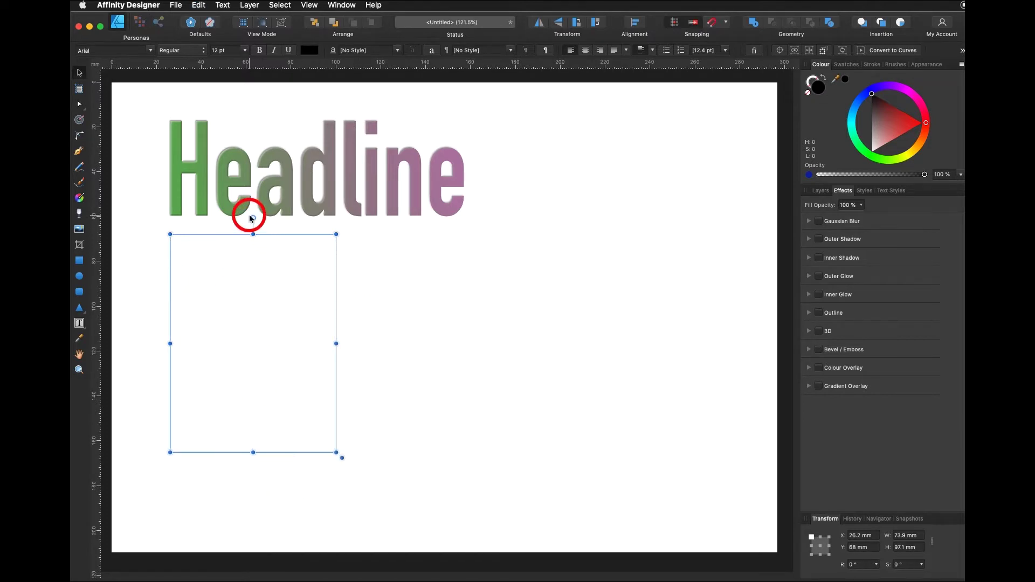
{"action": "mouse_move", "coordinate": [252, 218]}
{"action": "left_mouse_down"}
{"action": "mouse_move", "coordinate": [225, 210]}
{"action": "mouse_move", "coordinate": [388, 279]}
{"action": "mouse_move", "coordinate": [388, 344]}
{"action": "mouse_move", "coordinate": [351, 237]}
{"action": "mouse_move", "coordinate": [251, 219]}
{"action": "left_mouse_up"}
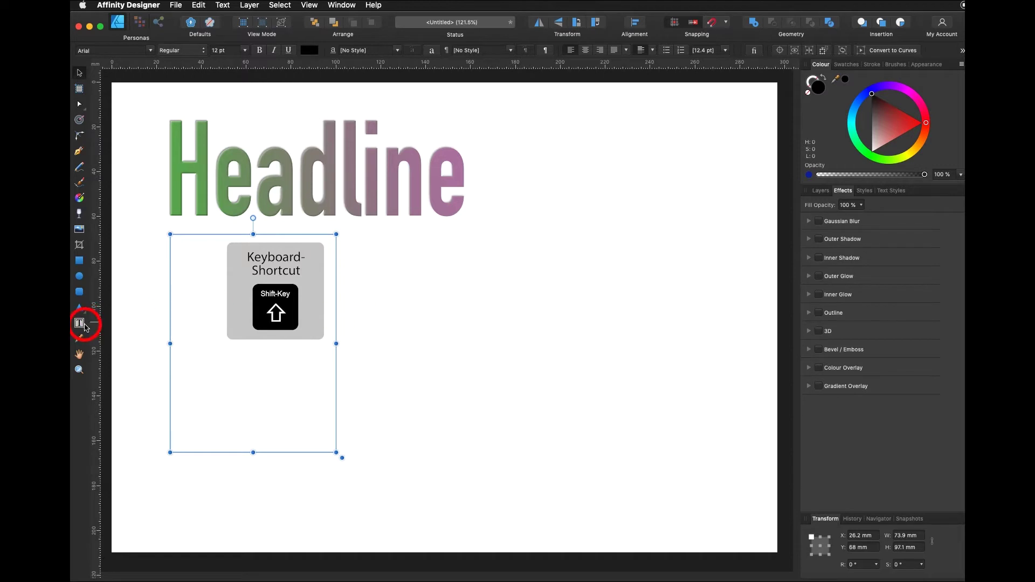
{"action": "left_click", "coordinate": [120, 338]}
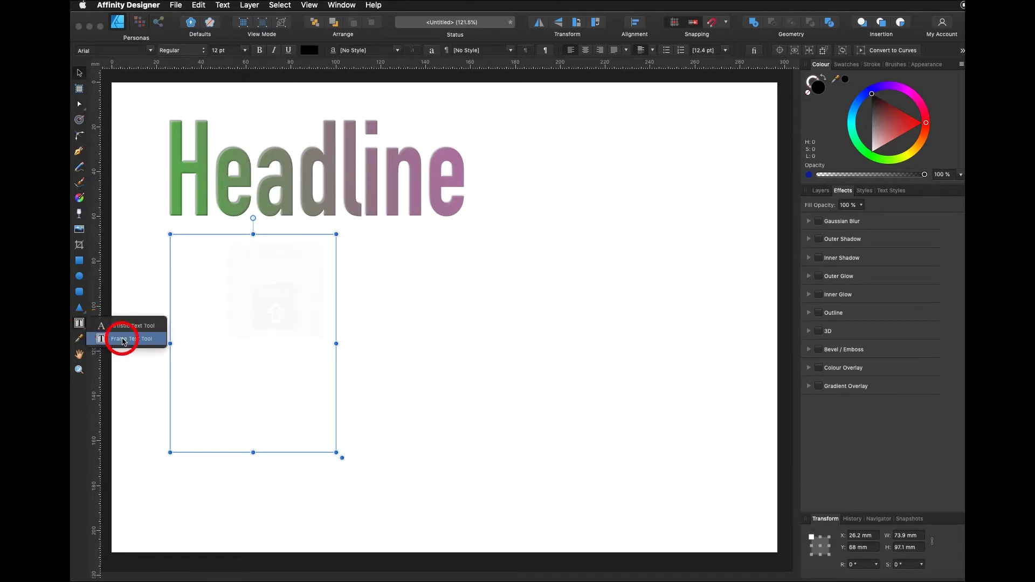
Replace the typed test sentence in the frame with Lorem ipsum filler text
{"action": "left_click", "coordinate": [203, 273]}
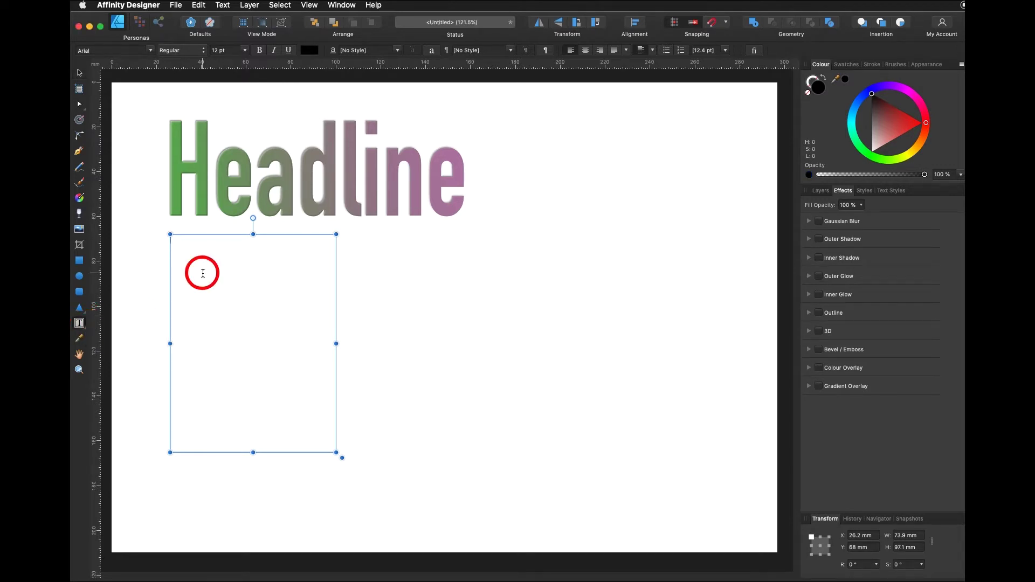
{"action": "type", "text": "Hello how are you"}
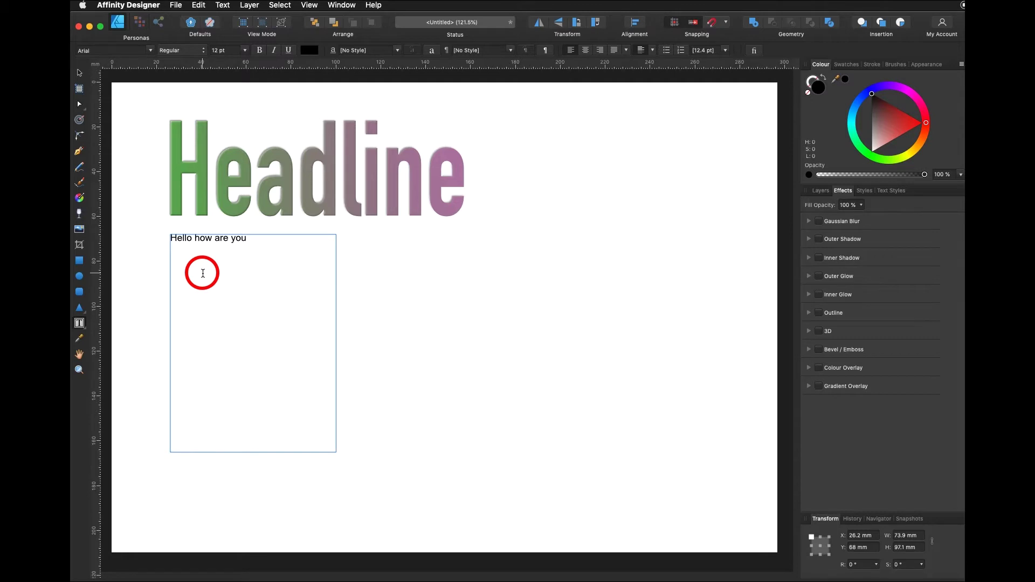
{"action": "key", "text": "super+z"}
{"action": "right_click", "coordinate": [181, 240]}
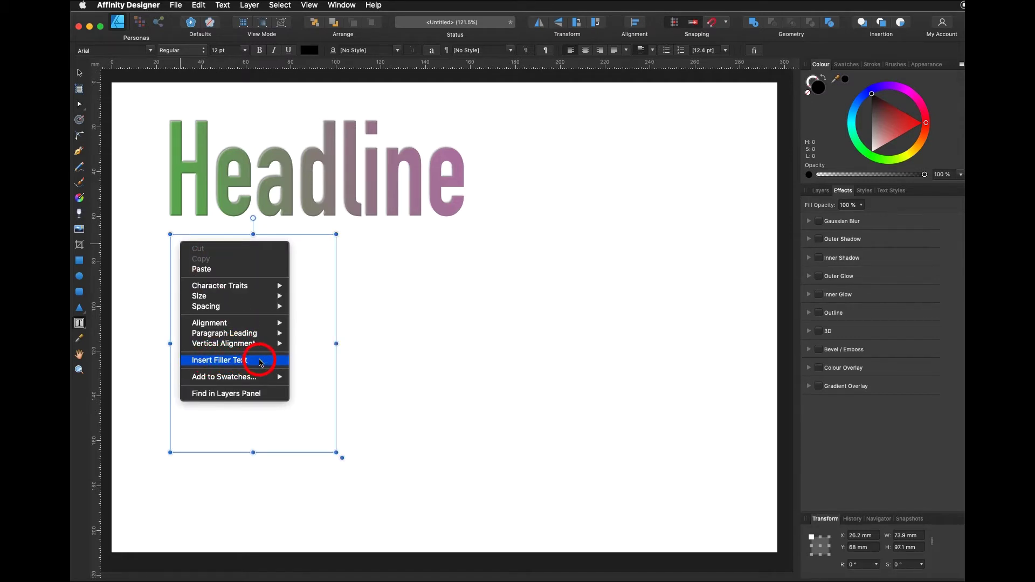
{"action": "left_click", "coordinate": [261, 360]}
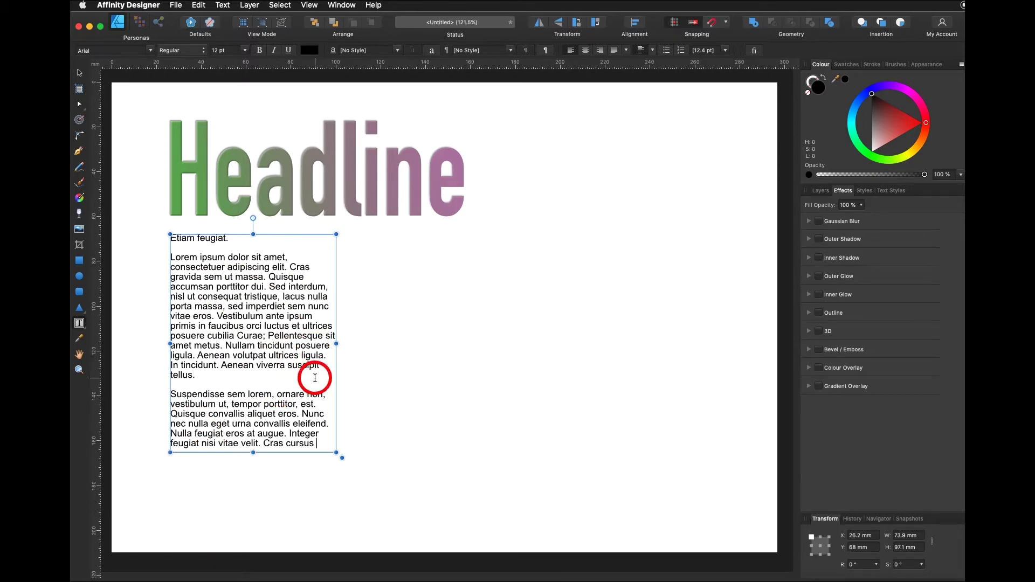
{"action": "key", "text": "super+a"}
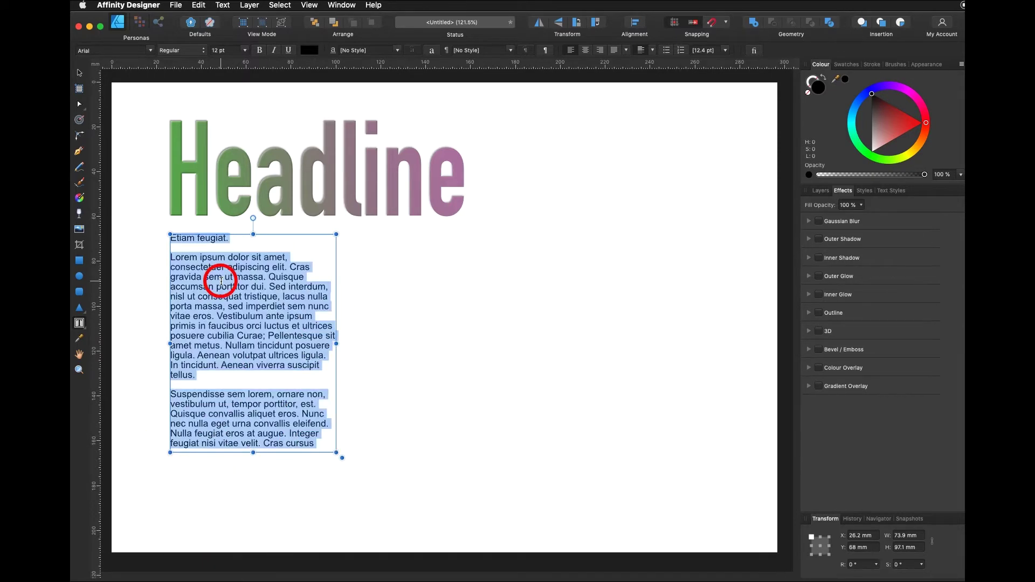
{"action": "right_click", "coordinate": [220, 277]}
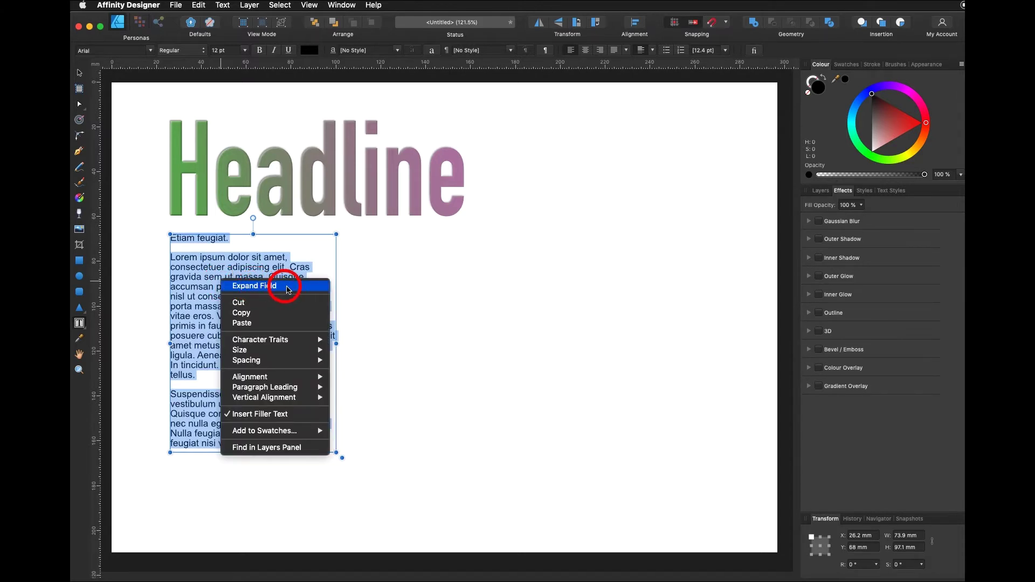
Make the words ipsum, Quisque, faucibus and suscipit bold and magenta
{"action": "left_click", "coordinate": [301, 289]}
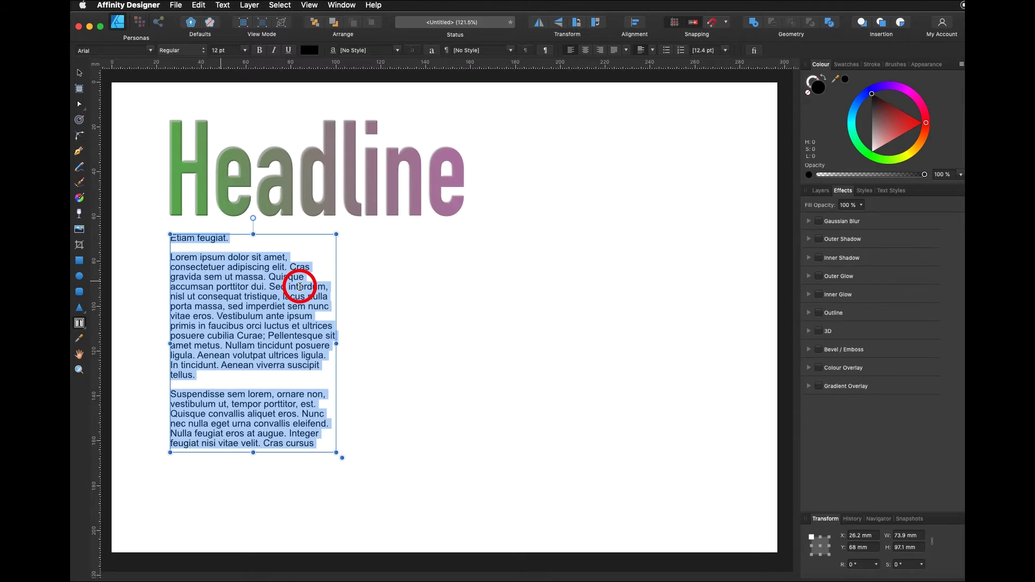
{"action": "double_click", "coordinate": [209, 258]}
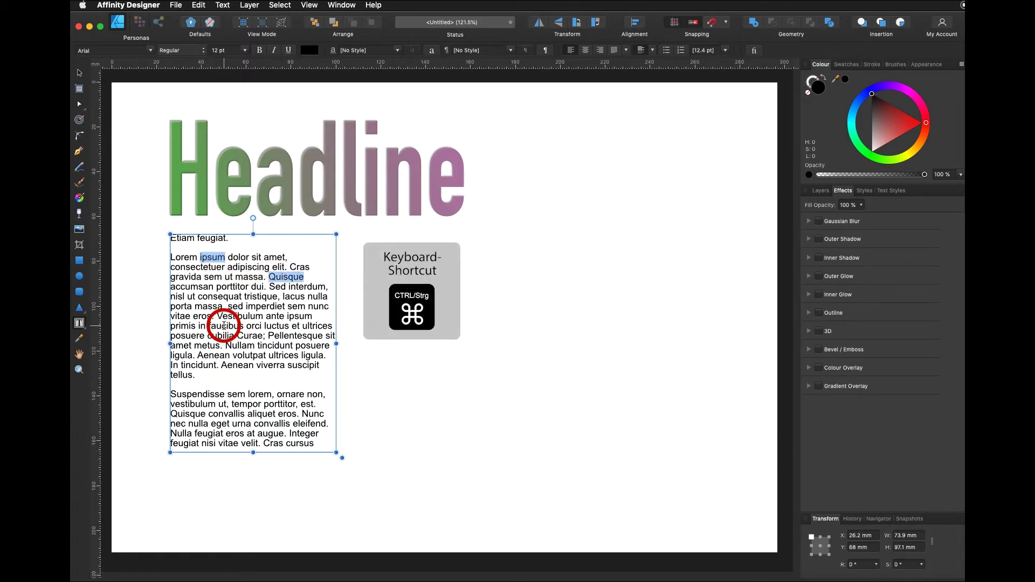
{"action": "left_click", "coordinate": [260, 50]}
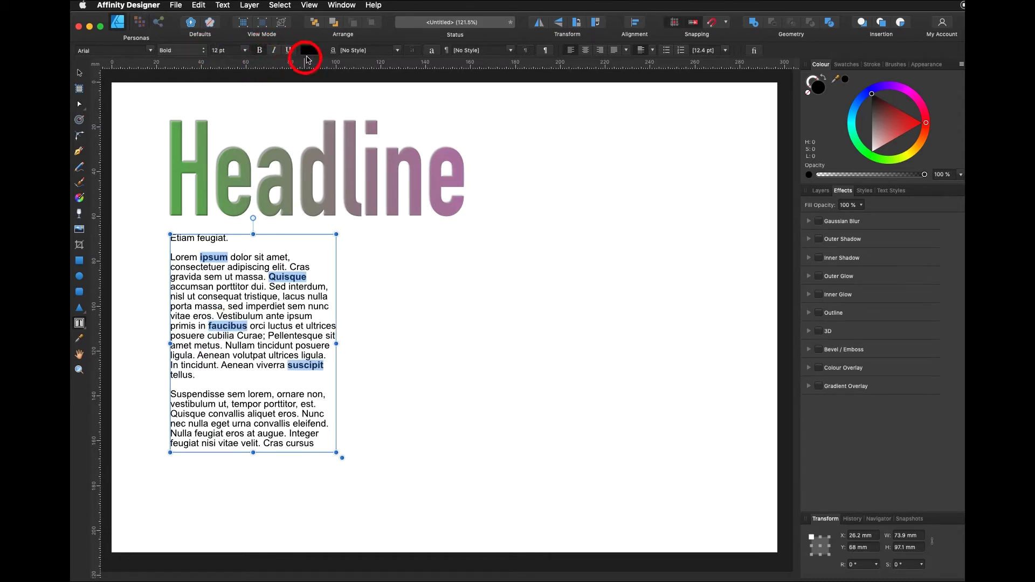
{"action": "left_click", "coordinate": [308, 52]}
{"action": "left_click", "coordinate": [393, 170]}
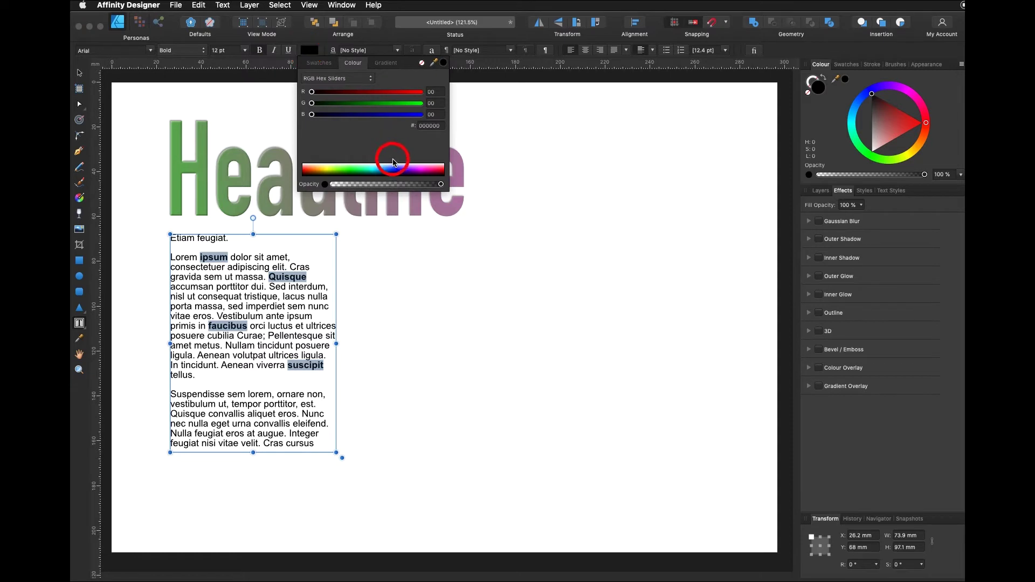
{"action": "left_click", "coordinate": [281, 373]}
{"action": "left_click", "coordinate": [233, 380]}
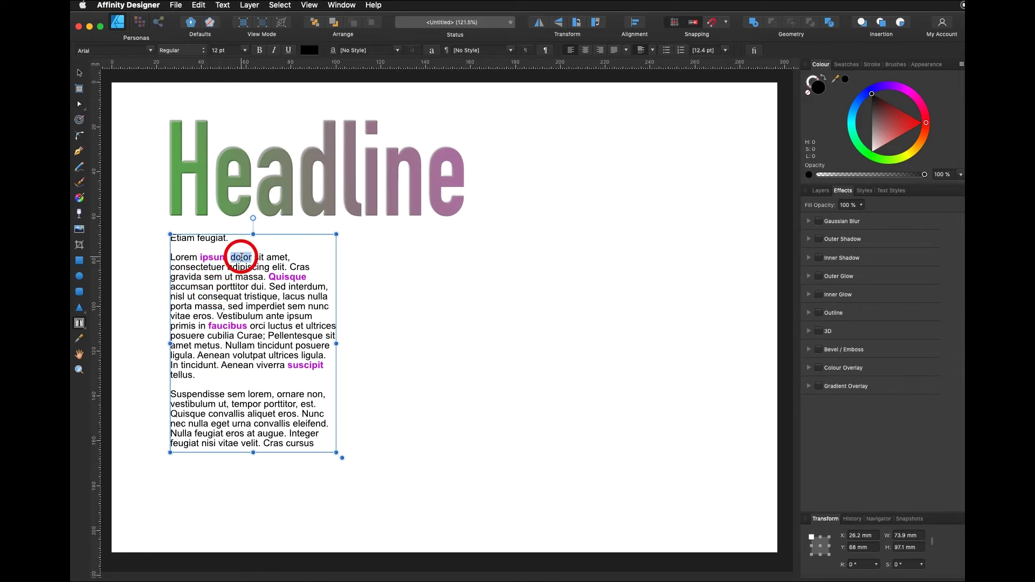
{"action": "triple_click", "coordinate": [241, 257]}
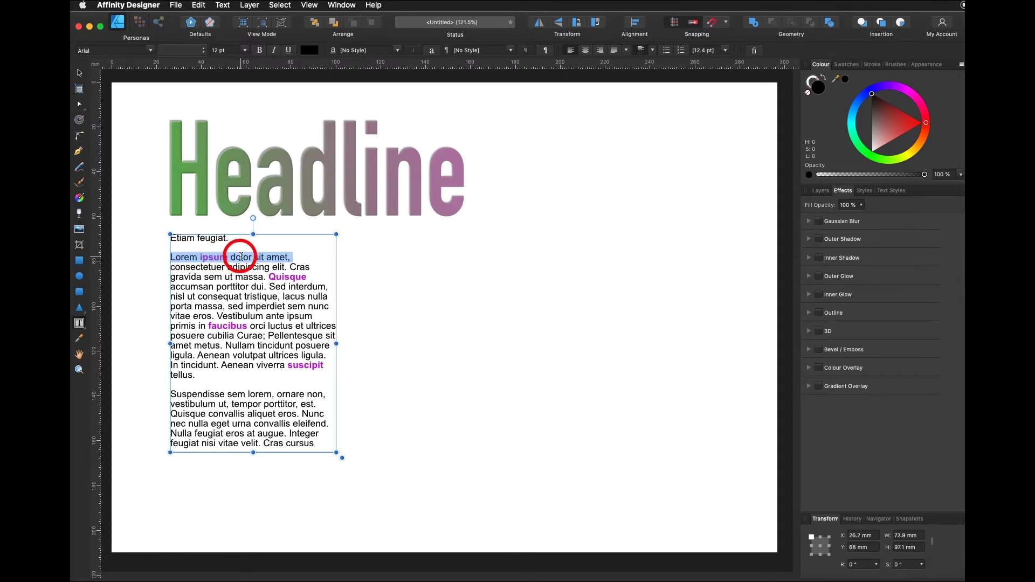
Select all the filler text and set its font size to 11 pt
{"action": "triple_click", "coordinate": [256, 257]}
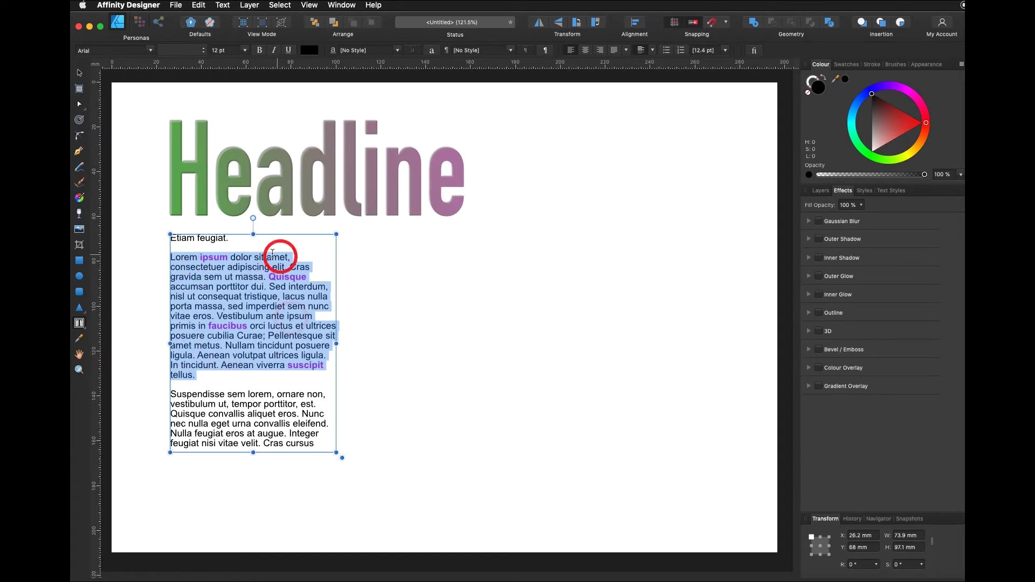
{"action": "left_click", "coordinate": [253, 303]}
{"action": "triple_click", "coordinate": [253, 303]}
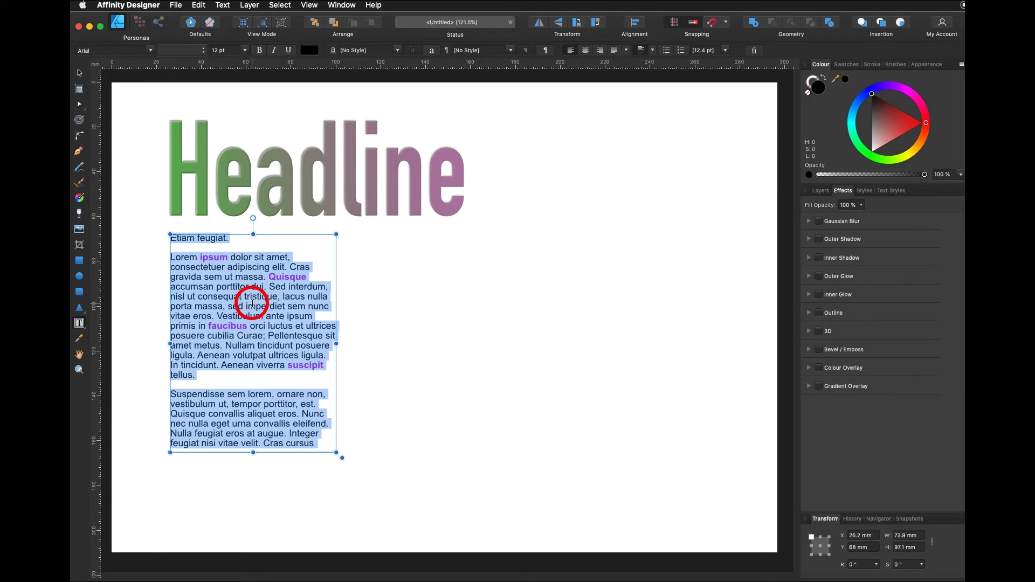
{"action": "left_click", "coordinate": [230, 51]}
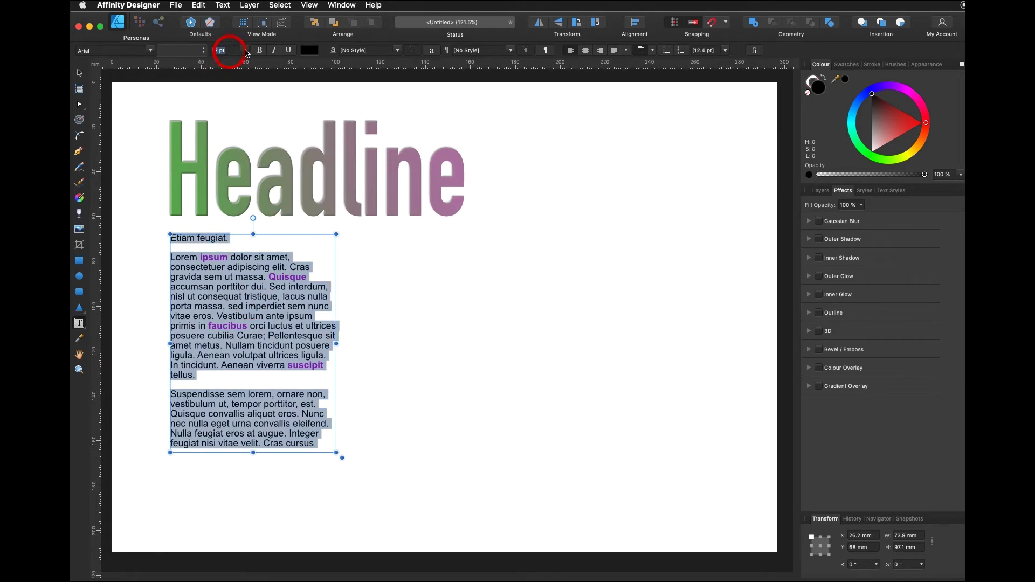
{"action": "left_click", "coordinate": [231, 51]}
{"action": "type", "text": "11"}
{"action": "key", "text": "Return"}
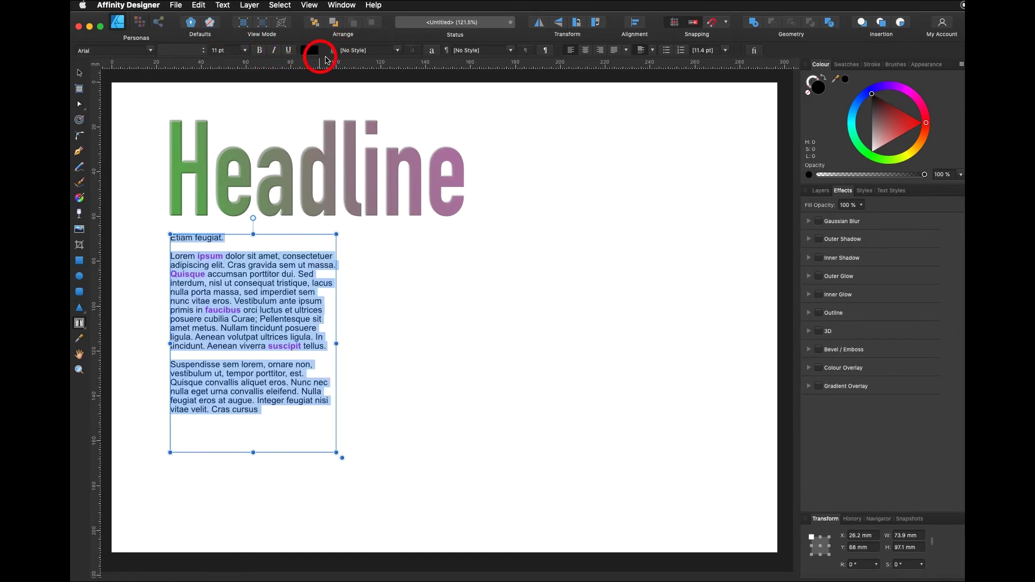
Justify the filler paragraphs, leaving them without bullets
{"action": "left_click", "coordinate": [586, 51]}
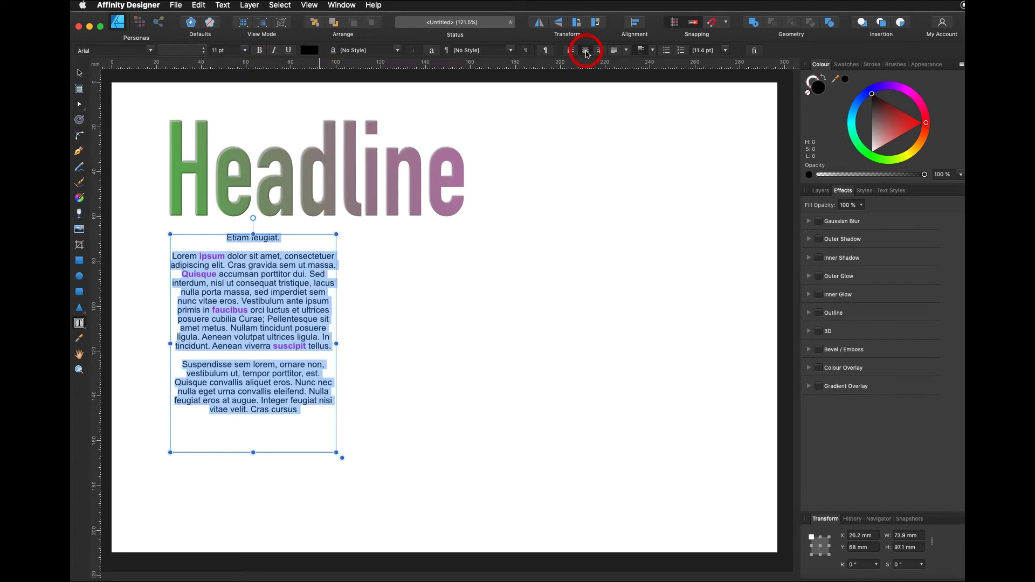
{"action": "left_click", "coordinate": [614, 52]}
{"action": "left_click", "coordinate": [667, 51]}
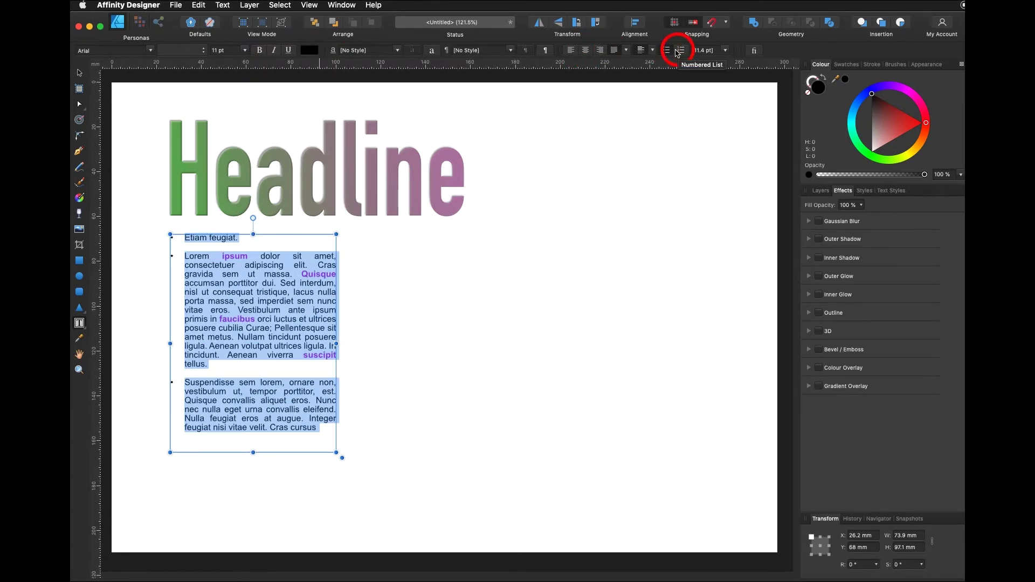
{"action": "left_click", "coordinate": [667, 51]}
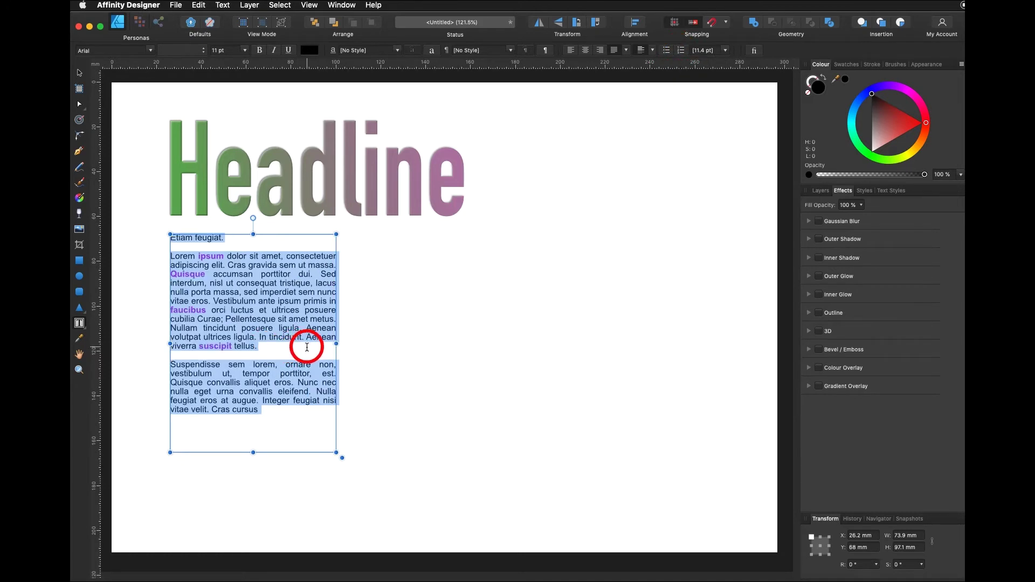
Adjust the filler frame's width and delete its last line, 'velit. Cras cursus'
{"action": "left_click_drag", "start_coordinate": [336, 343], "coordinate": [271, 354]}
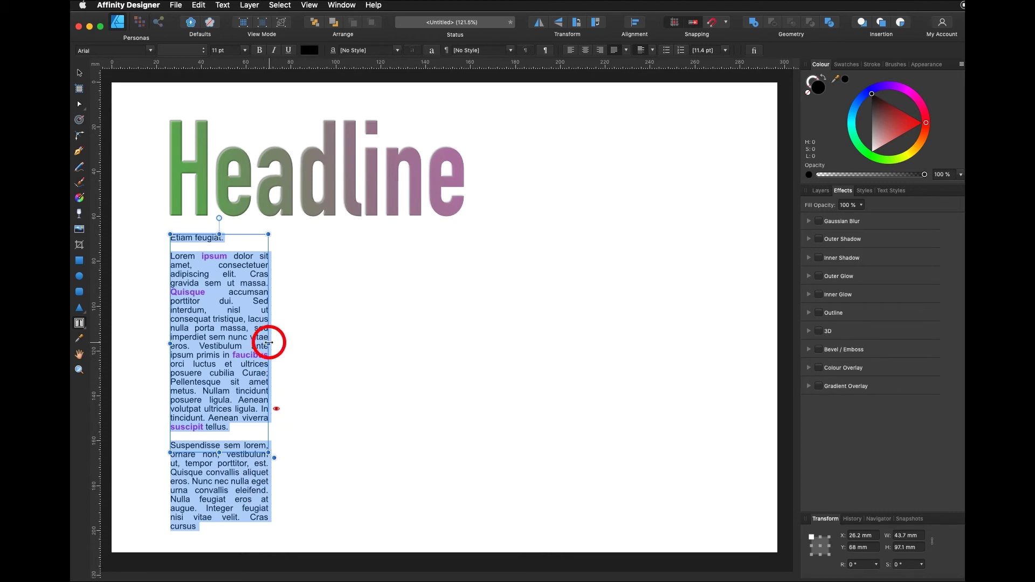
{"action": "left_click_drag", "start_coordinate": [269, 342], "coordinate": [308, 351]}
{"action": "left_click_drag", "start_coordinate": [171, 455], "coordinate": [240, 455]}
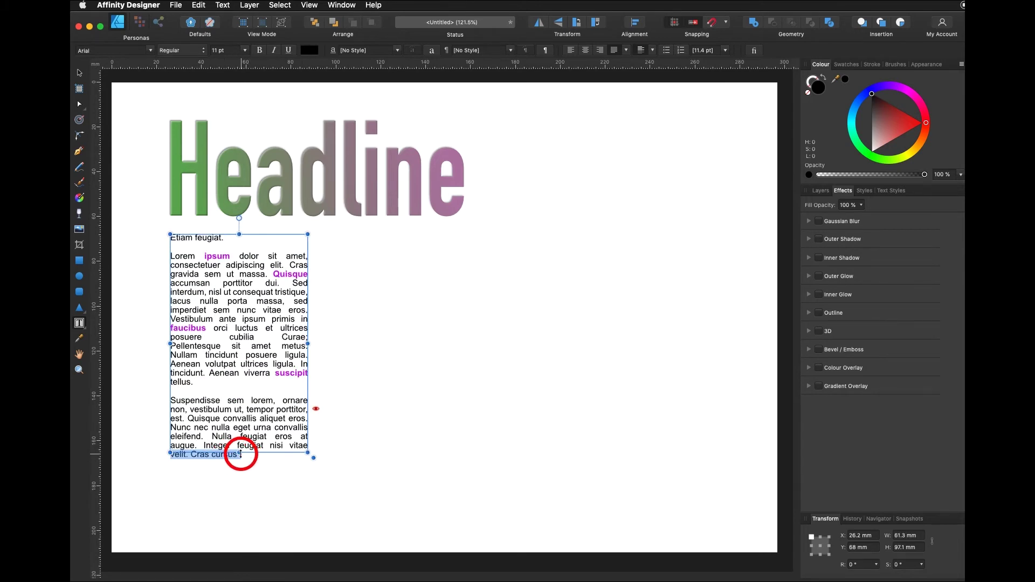
{"action": "key", "text": "BackSpace"}
{"action": "key", "text": "Escape"}
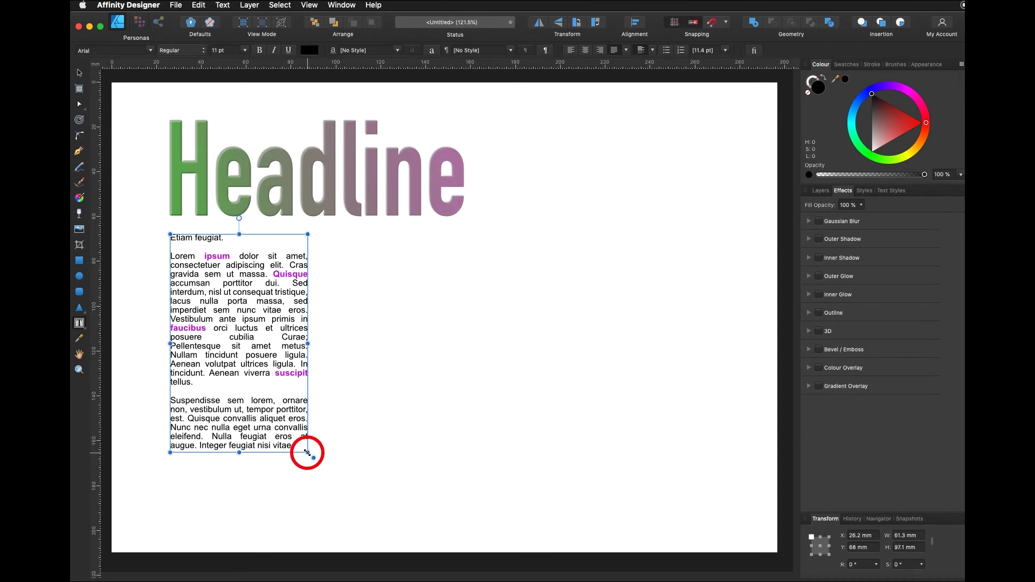
Scale the frame down so its text shrinks, and draw a new empty frame beside it
{"action": "mouse_move", "coordinate": [305, 450]}
{"action": "left_mouse_down"}
{"action": "mouse_move", "coordinate": [298, 430]}
{"action": "mouse_move", "coordinate": [270, 421]}
{"action": "mouse_move", "coordinate": [378, 410]}
{"action": "mouse_move", "coordinate": [385, 422]}
{"action": "mouse_move", "coordinate": [377, 440]}
{"action": "mouse_move", "coordinate": [314, 469]}
{"action": "left_mouse_up"}
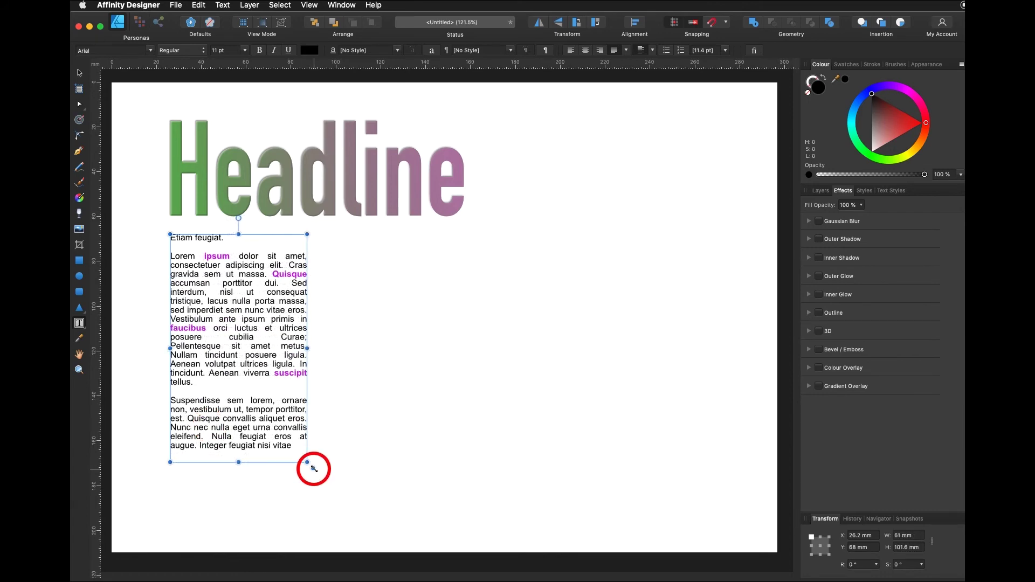
{"action": "mouse_move", "coordinate": [314, 468]}
{"action": "left_mouse_down"}
{"action": "mouse_move", "coordinate": [226, 383]}
{"action": "mouse_move", "coordinate": [283, 421]}
{"action": "mouse_move", "coordinate": [335, 494]}
{"action": "mouse_move", "coordinate": [322, 484]}
{"action": "left_mouse_up"}
{"action": "left_click_drag", "start_coordinate": [305, 230], "coordinate": [433, 411]}
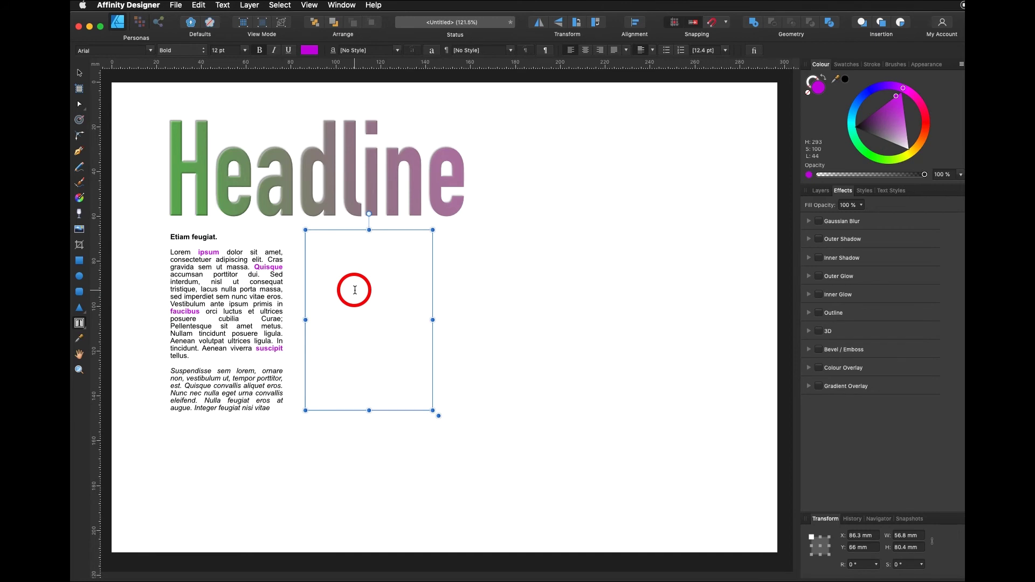
Place Text.rtf from the 2. Workshop folder into the new frame and widen it to about 149.9 mm
{"action": "left_click", "coordinate": [175, 6]}
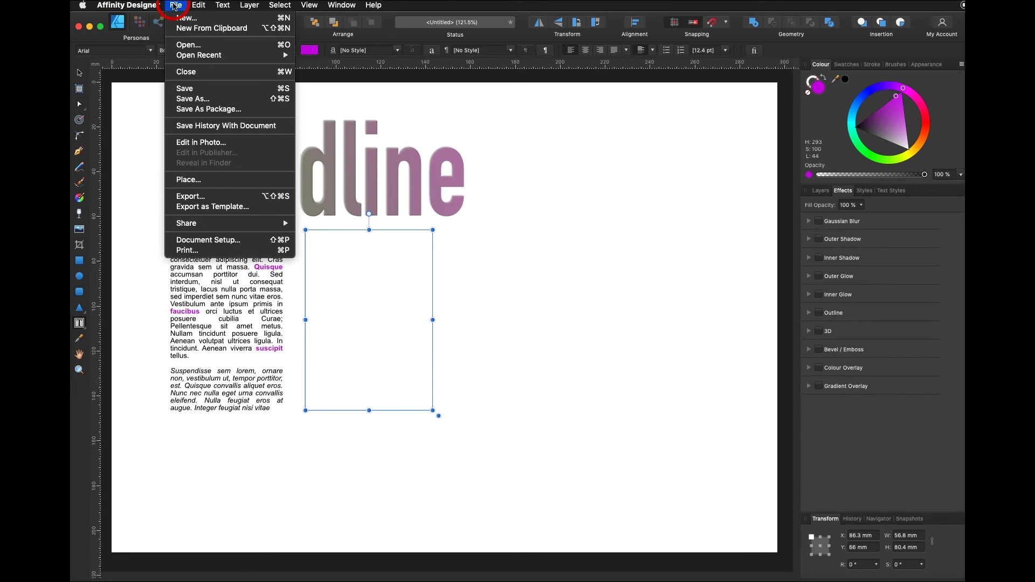
{"action": "left_click", "coordinate": [216, 185]}
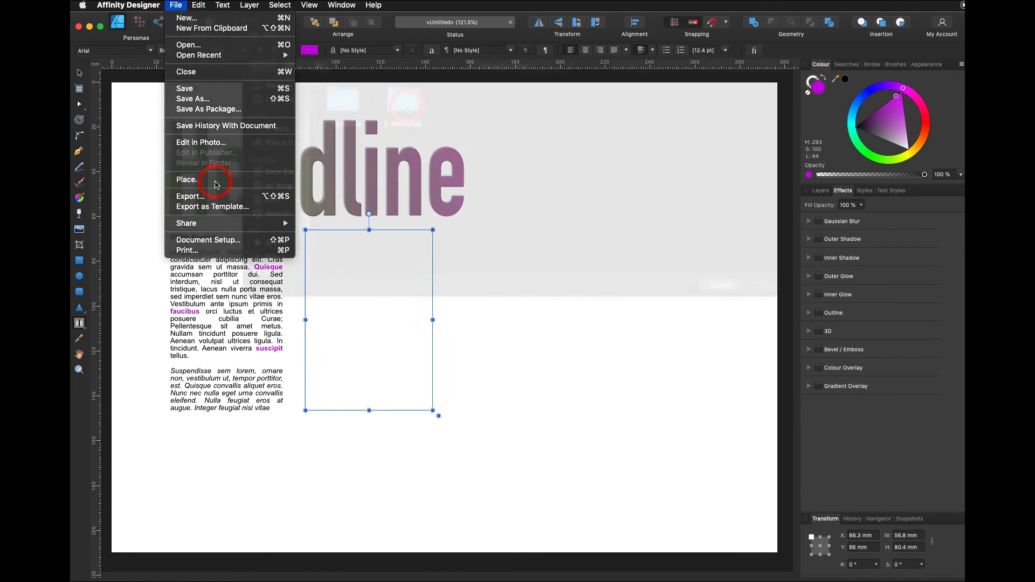
{"action": "double_click", "coordinate": [397, 108]}
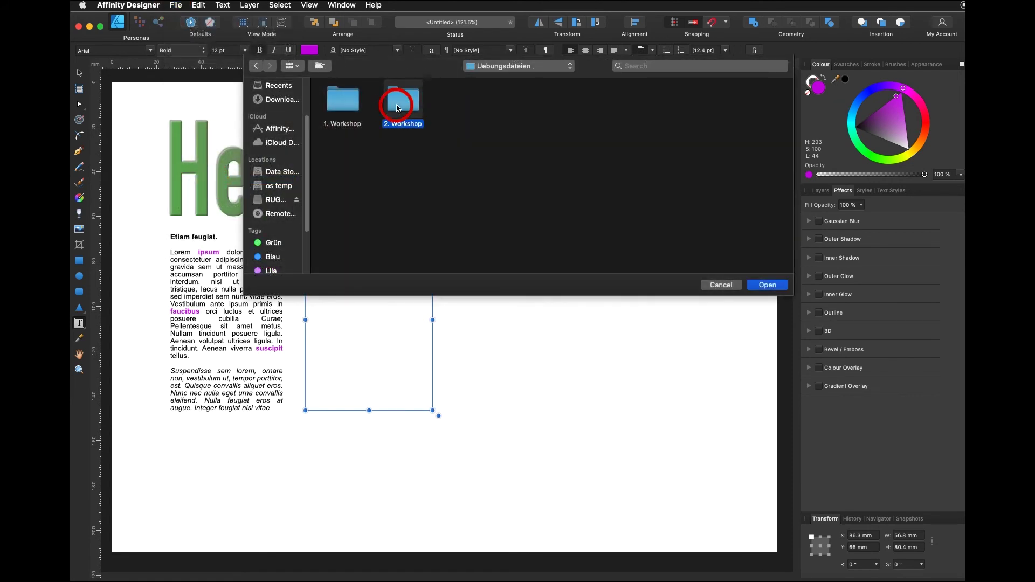
{"action": "left_click", "coordinate": [457, 100]}
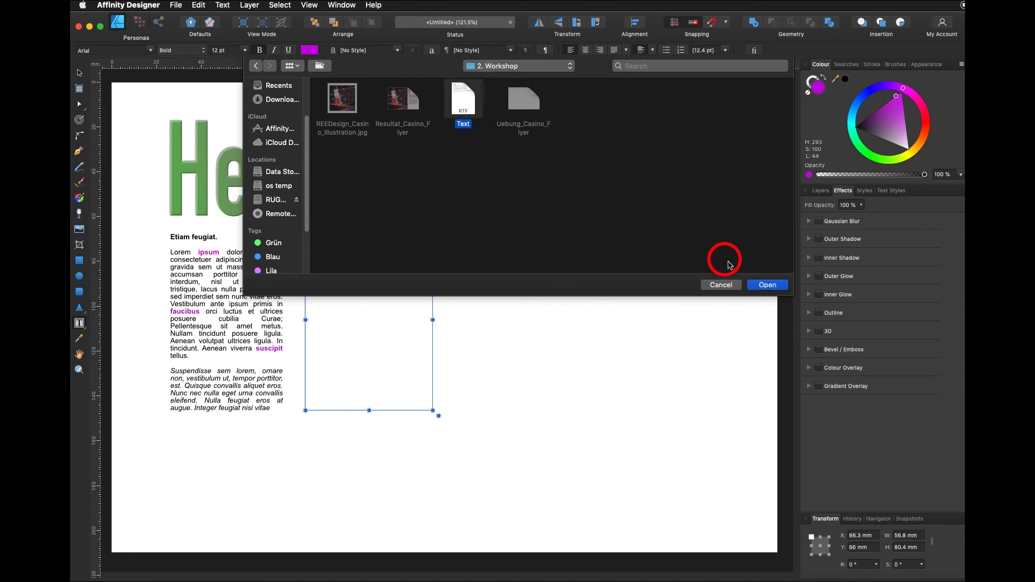
{"action": "left_click", "coordinate": [766, 284]}
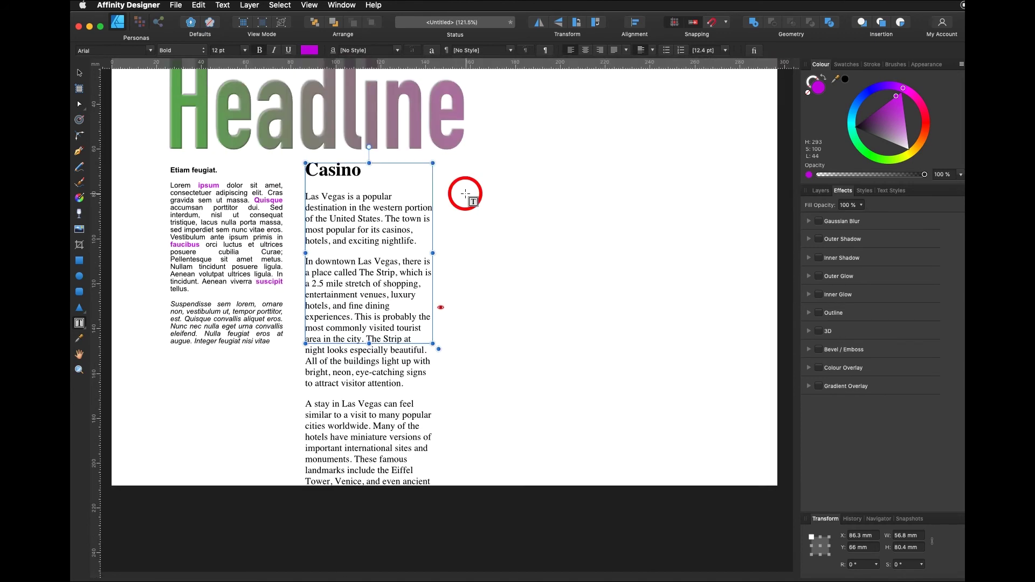
{"action": "left_click_drag", "start_coordinate": [433, 252], "coordinate": [644, 243]}
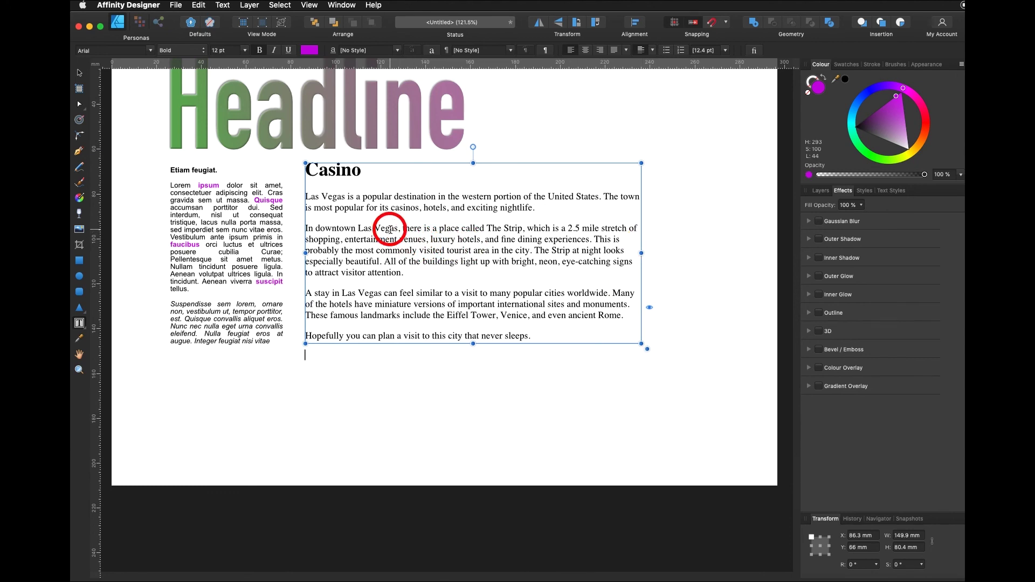
{"action": "left_click", "coordinate": [502, 235]}
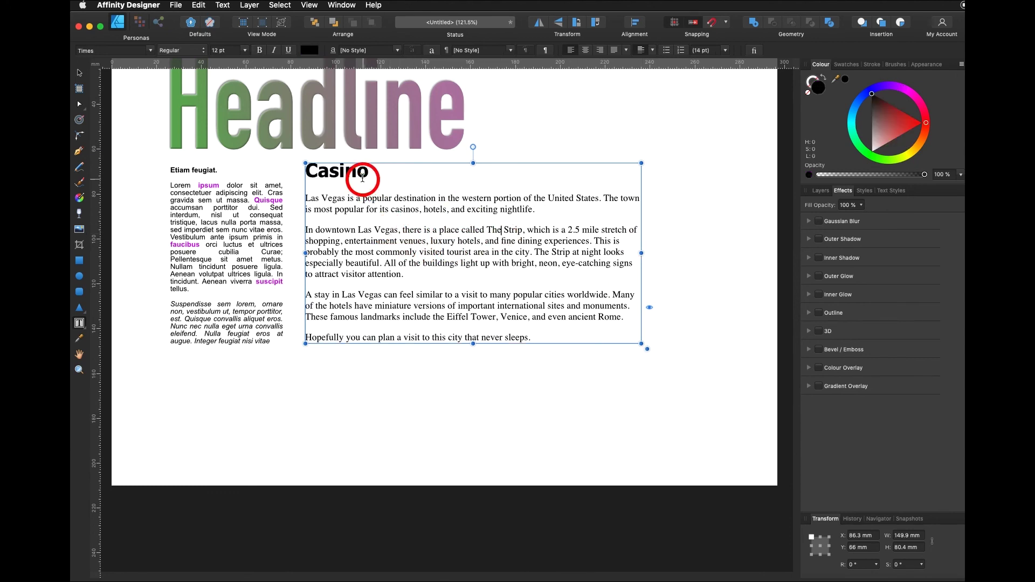